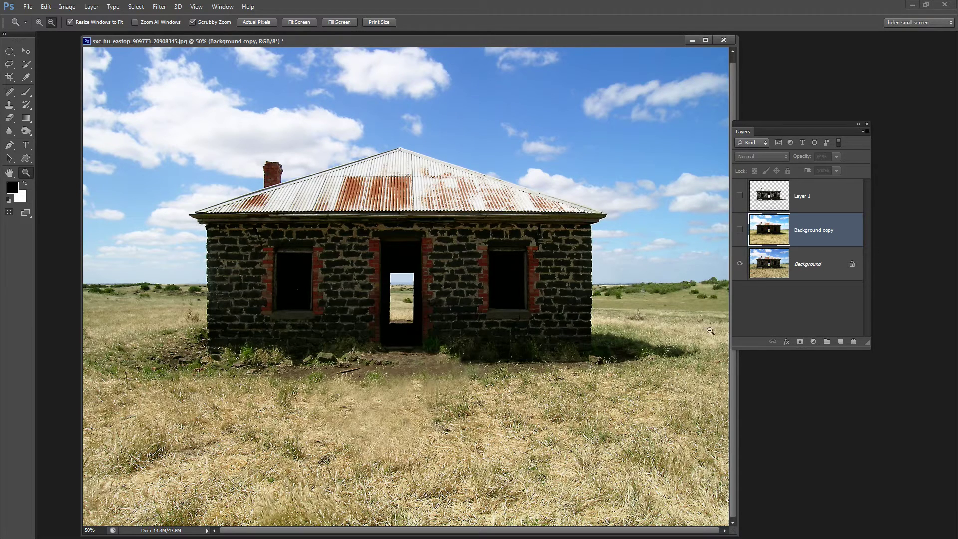
Step: Make Background copy and Layer 1 visible again to restore the farmhouse glow
left_click(740, 230)
left_click(737, 198)
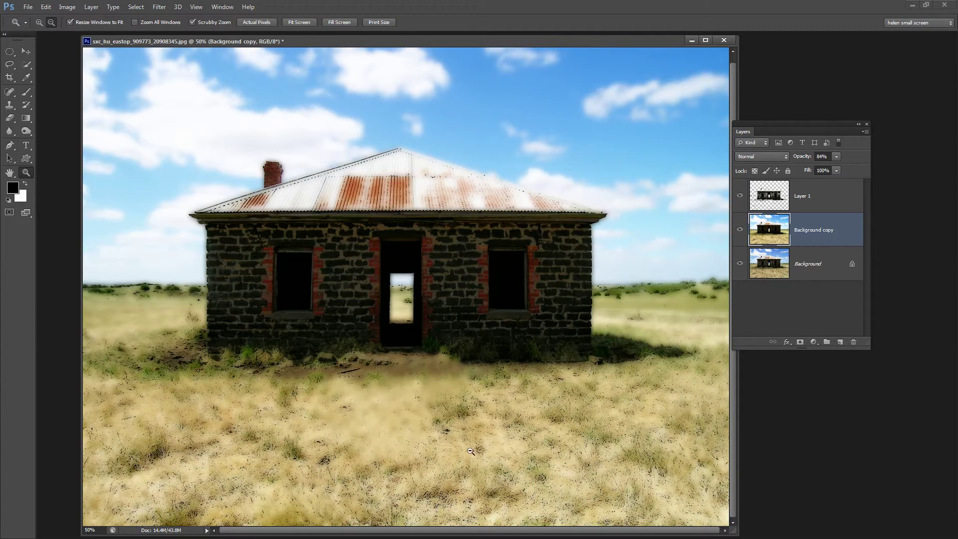
left_click(222, 7)
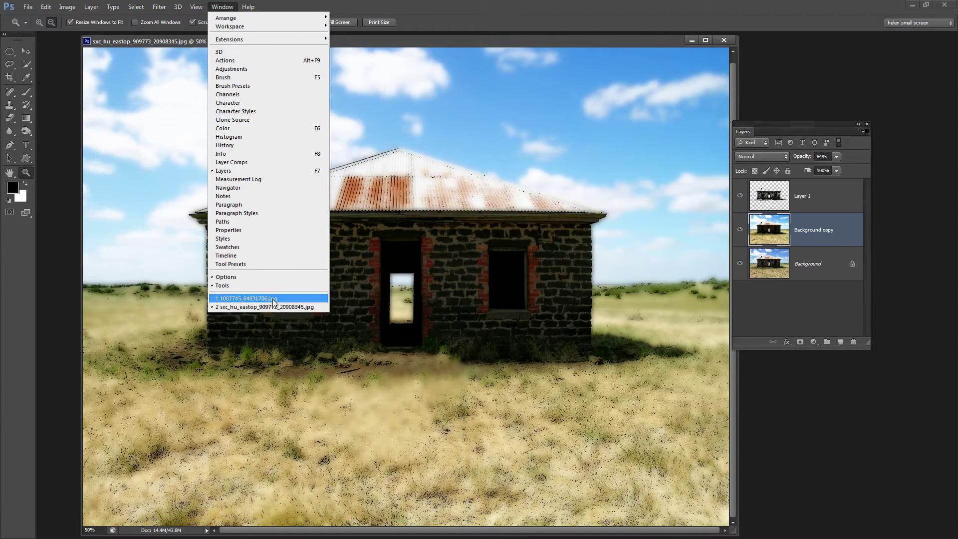
Step: Switch to the autumn tree photo, minimize the farmhouse, and compare with glow layers hidden and shown
left_click(247, 298)
left_click(695, 39)
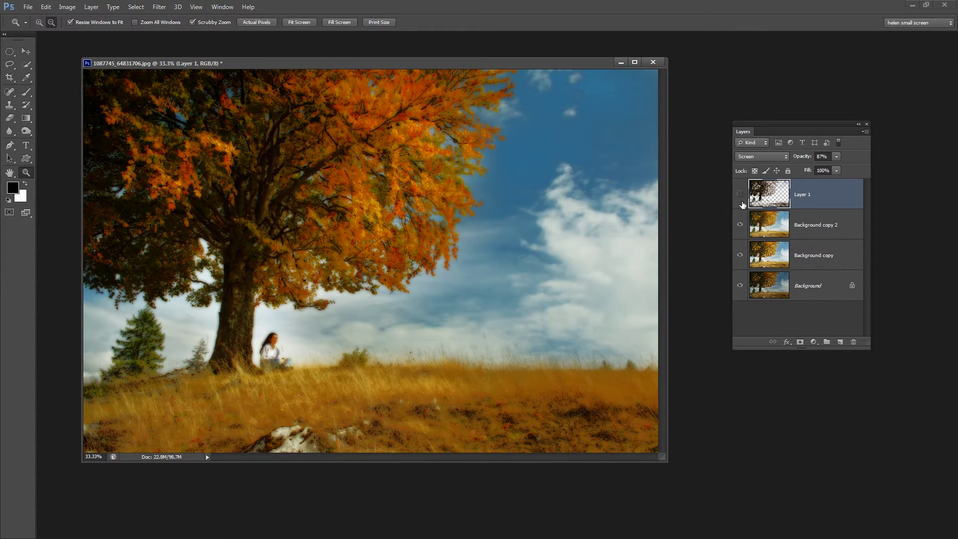
left_click(741, 285, "alt")
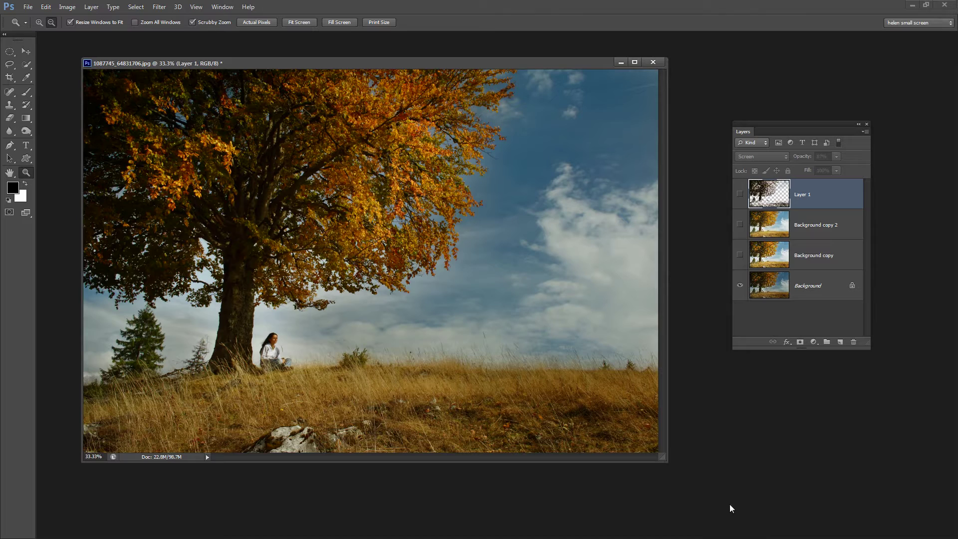
left_click_drag(737, 191, 739, 263)
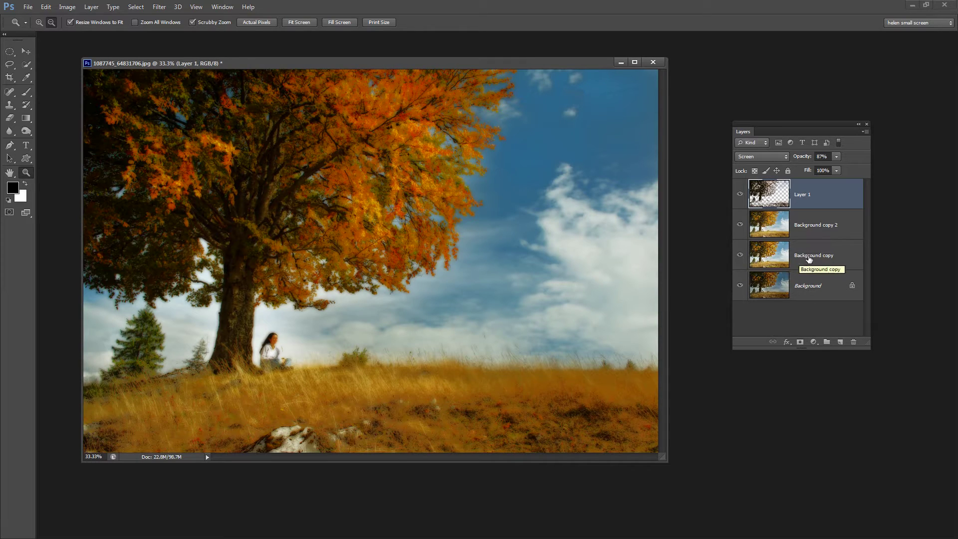
left_click(809, 256)
Step: Delete Layer 1 through Background copy, keeping only the Background
left_click(810, 192, "shift")
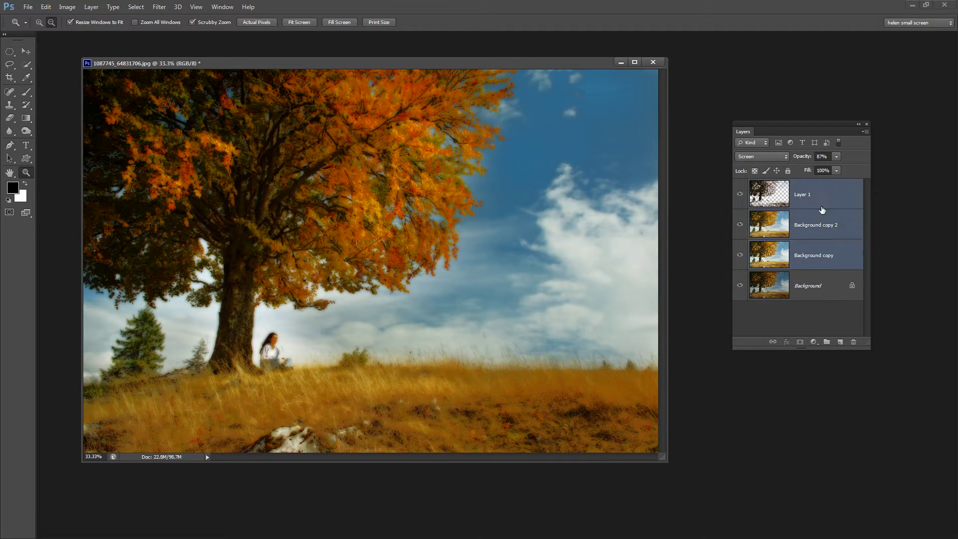
mouse_move(821, 254)
left_mouse_down()
mouse_move(848, 337)
mouse_move(846, 253)
mouse_move(853, 341)
left_mouse_up()
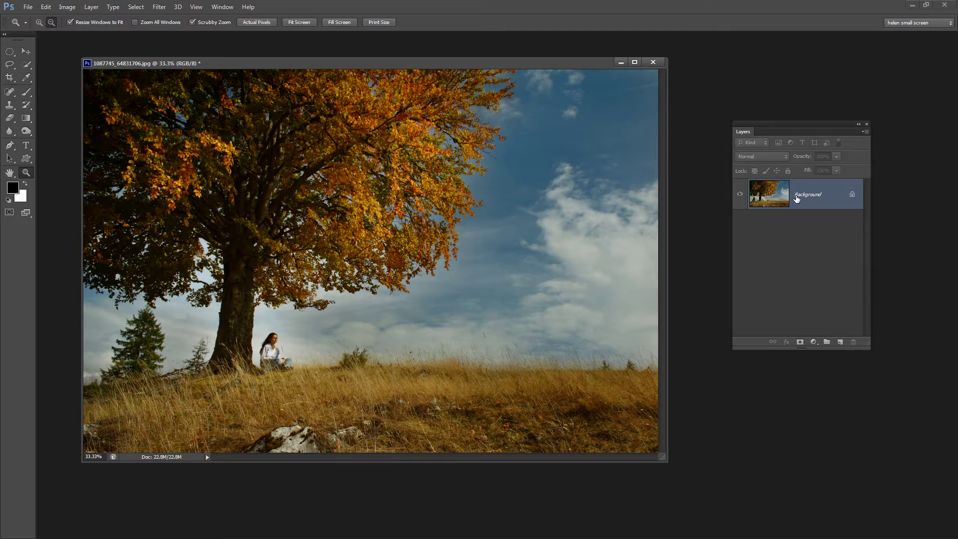
Step: Select the tree photo's shadows using Color Range set to Shadows
left_click(137, 7)
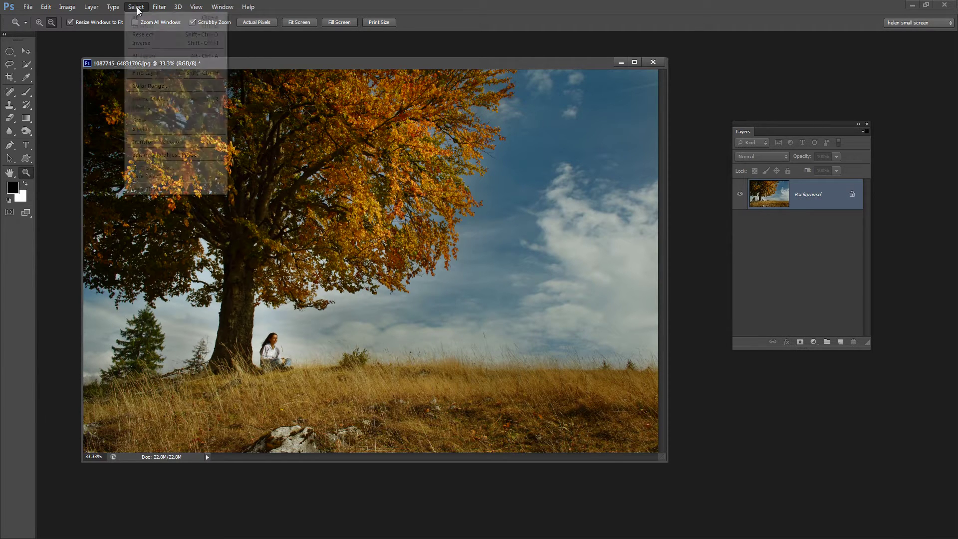
left_click(156, 87)
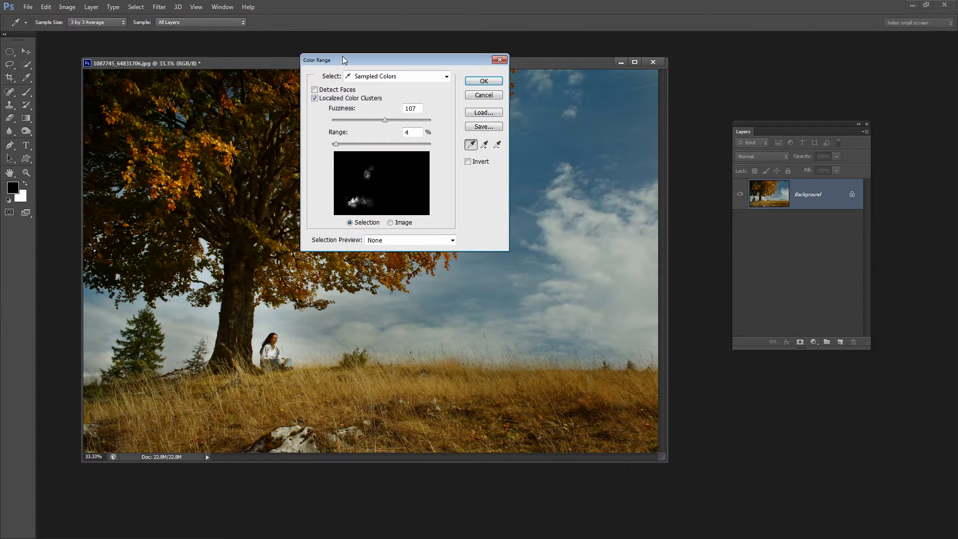
left_click_drag(343, 60, 533, 214)
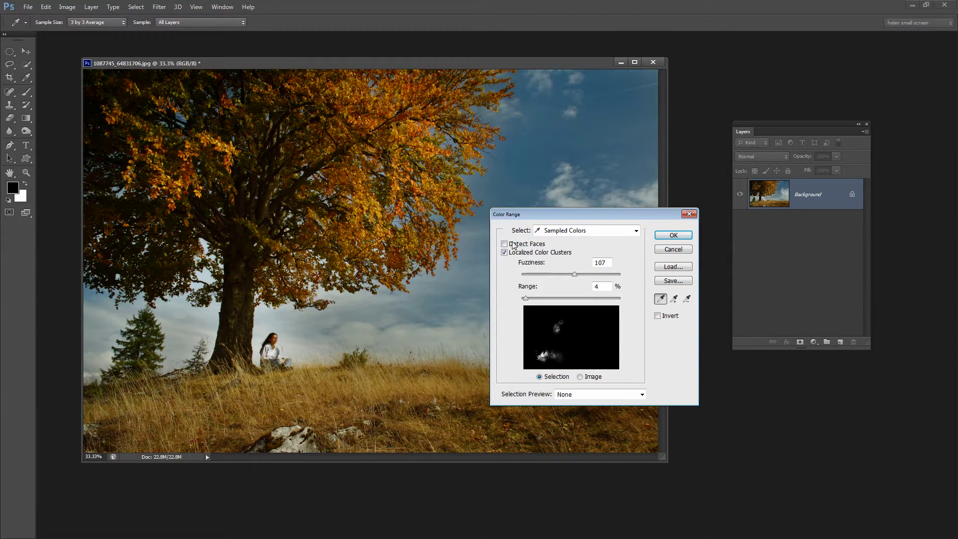
left_click(635, 232)
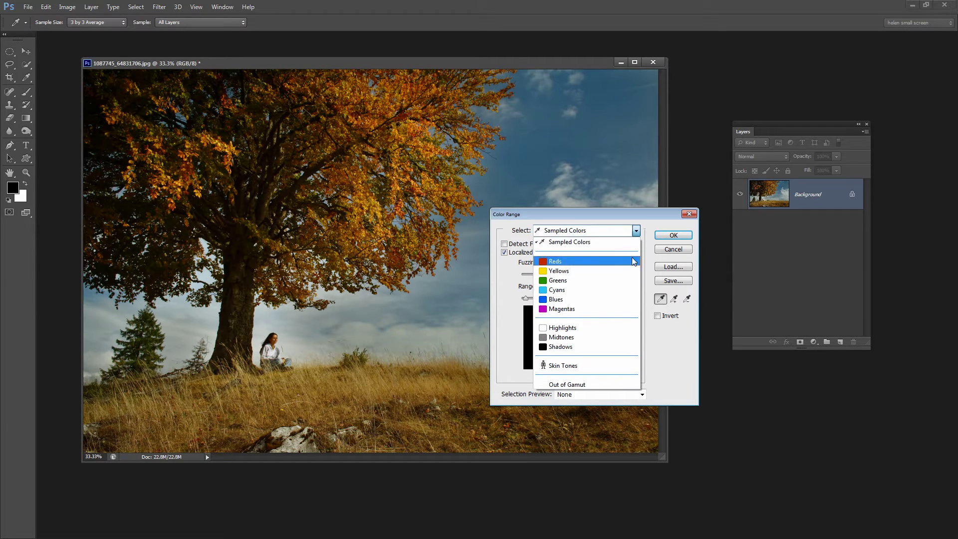
left_click(587, 349)
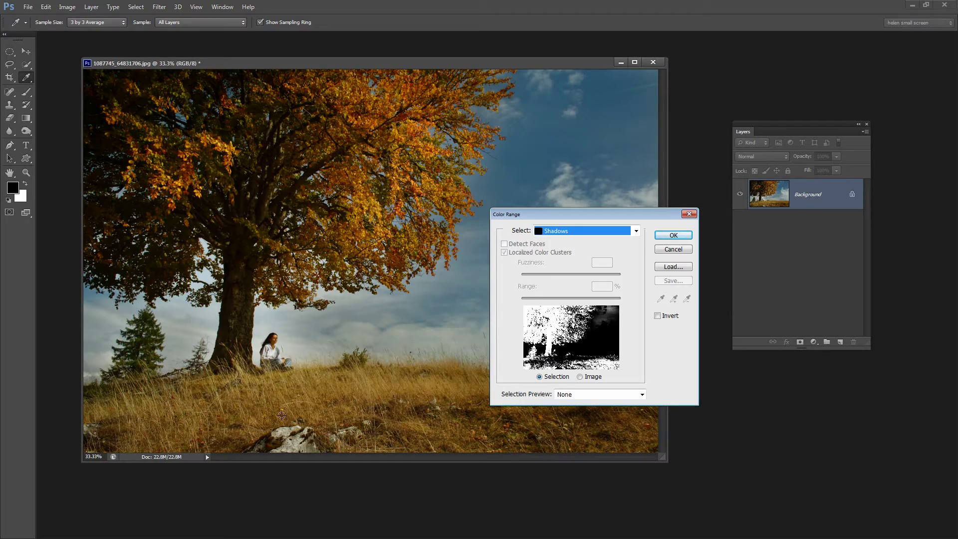
left_click(675, 237)
key("z")
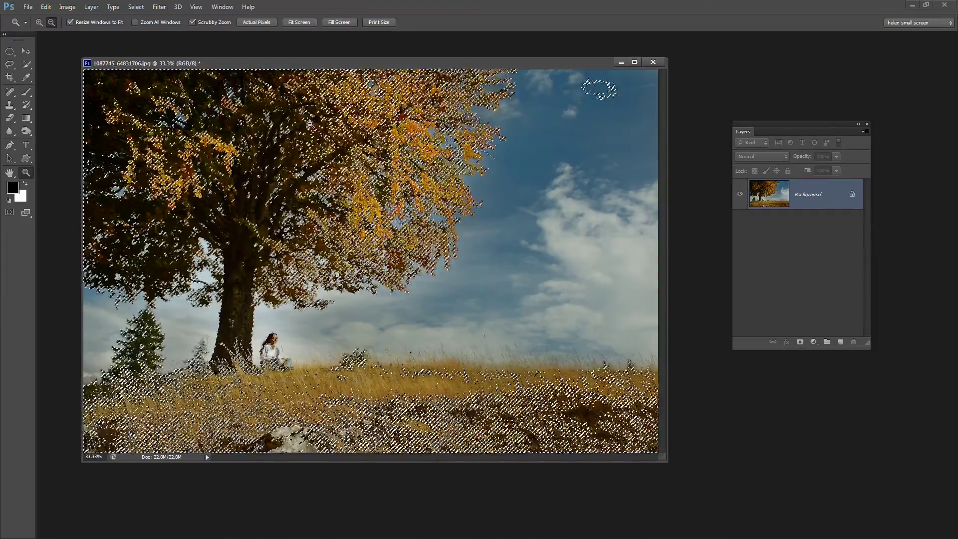
Step: Copy the shadows to Layer 1, hide it, and make Background active
left_click(91, 7)
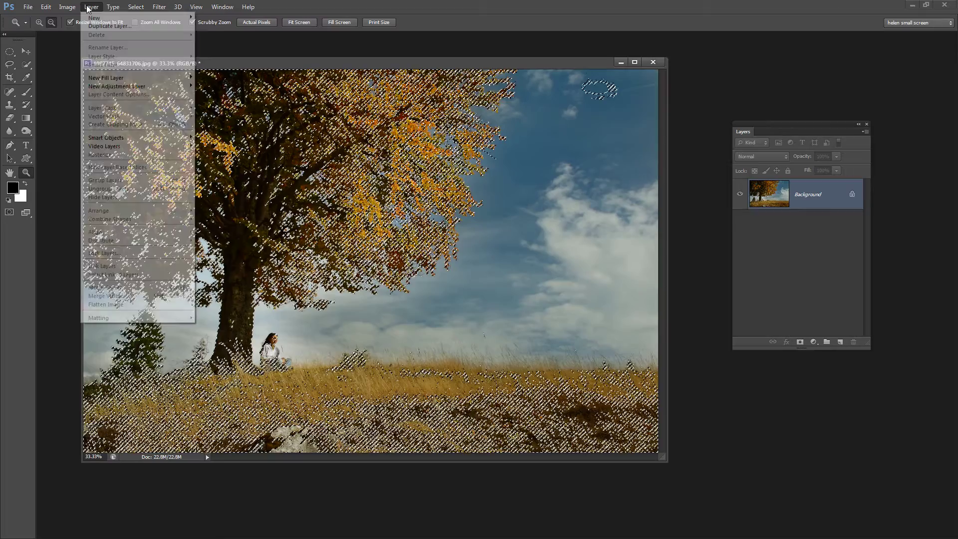
mouse_move(94, 17)
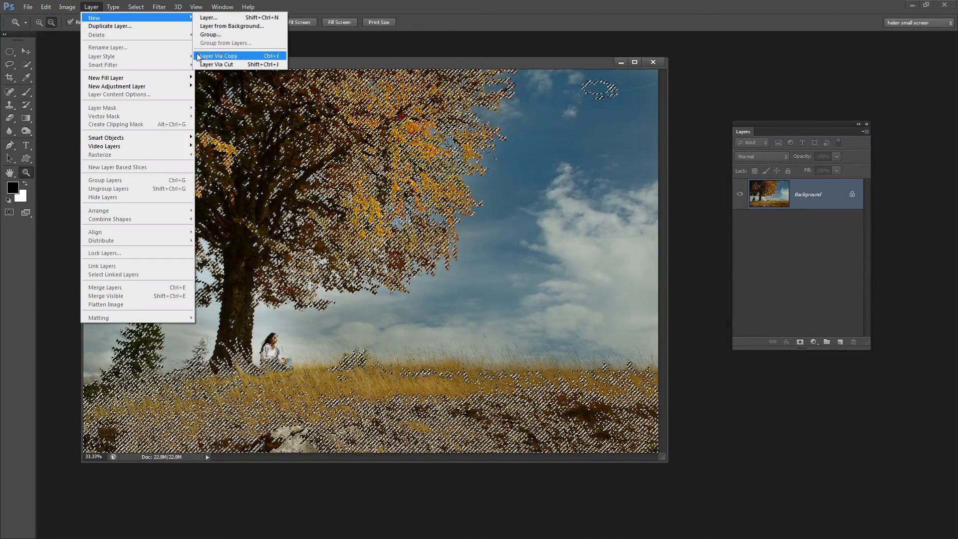
left_click(236, 60)
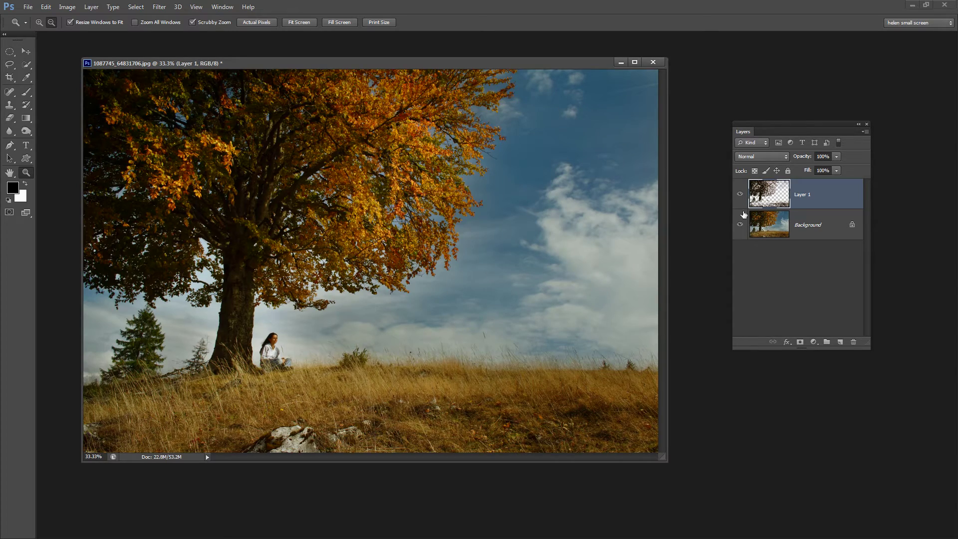
left_click(740, 226)
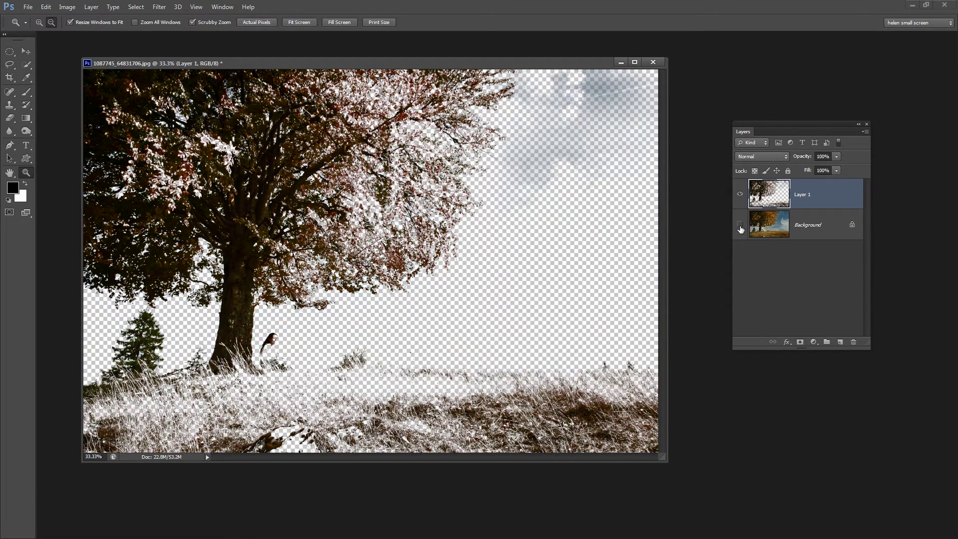
left_click(740, 226)
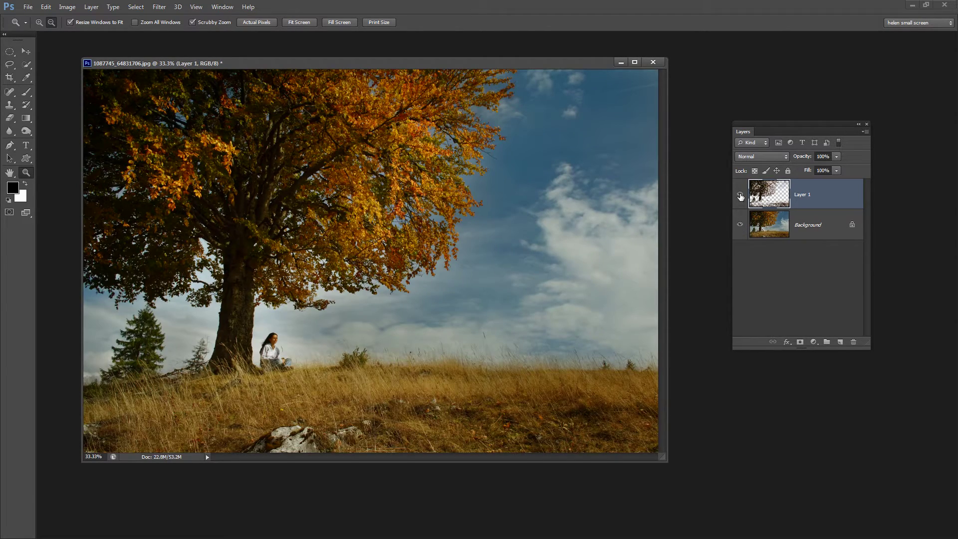
left_click(740, 194)
left_click(817, 226)
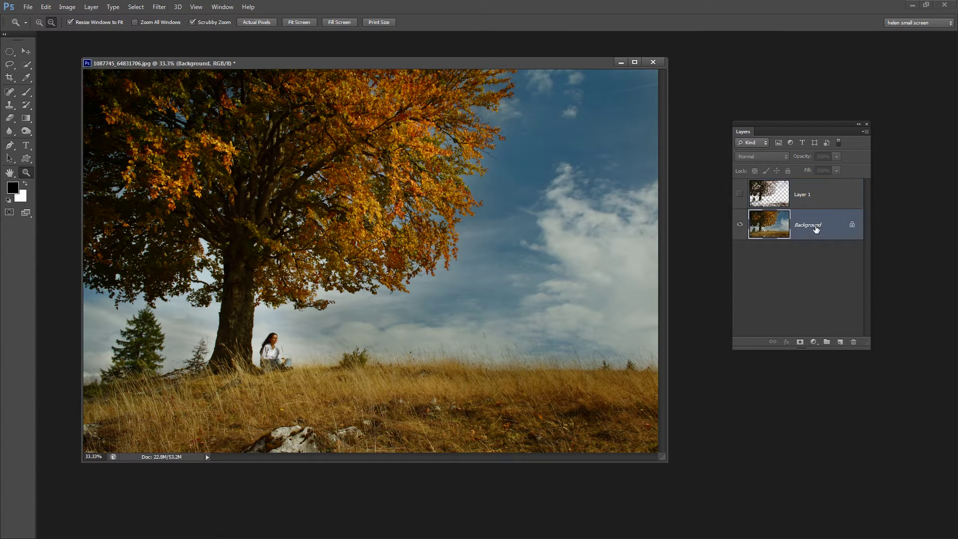
Step: Duplicate the Background layer twice, creating Background copy and Background copy 2
key("alt+bracketright")
left_click(806, 223)
right_click(807, 223)
left_click(807, 242)
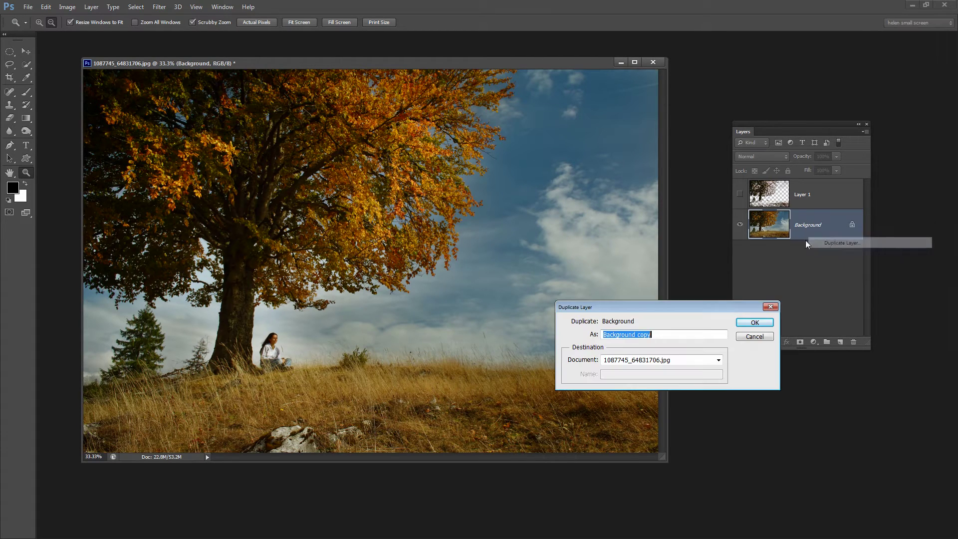
left_click(755, 322)
right_click(799, 254)
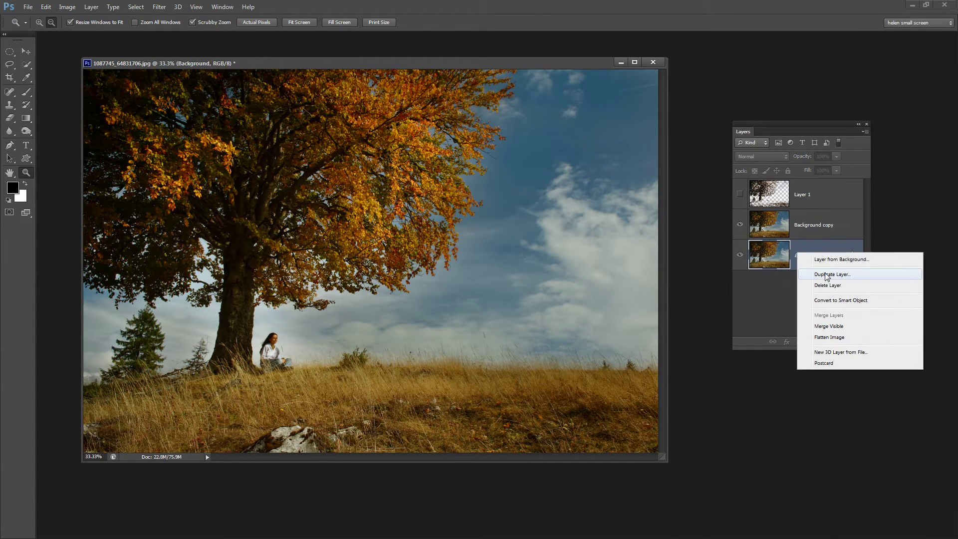
left_click(824, 273)
left_click(754, 322)
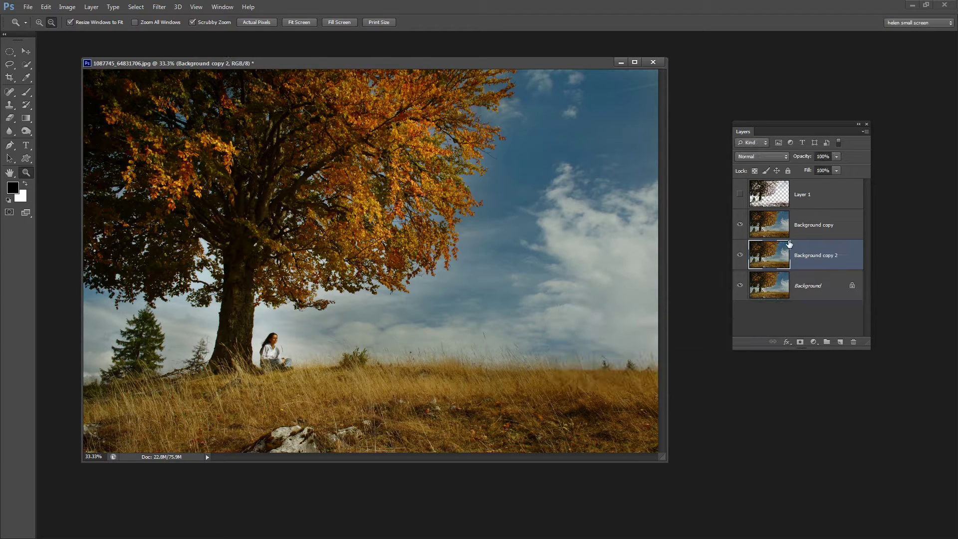
Step: Set the Background copy layer's blend mode to Screen
left_click(803, 229)
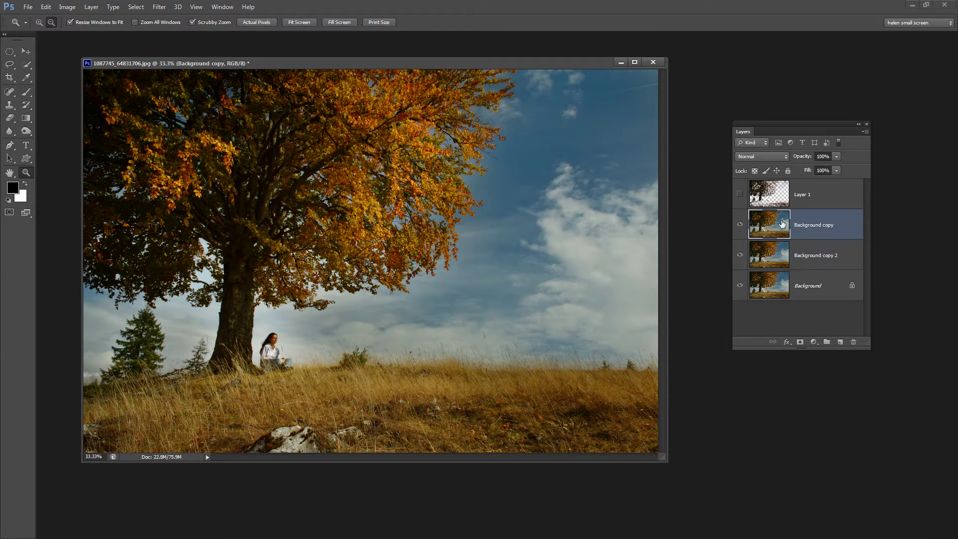
left_click(758, 158)
left_click(781, 245)
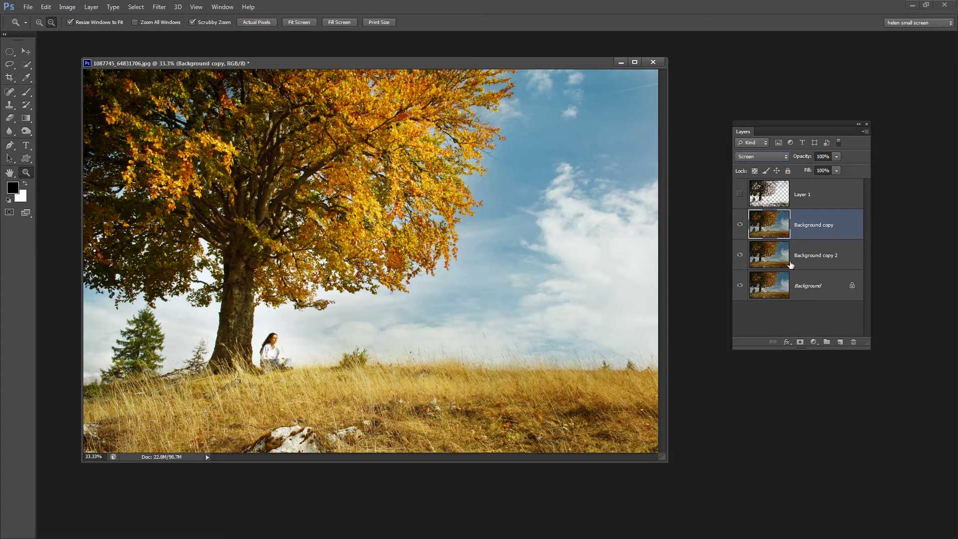
left_click(91, 11)
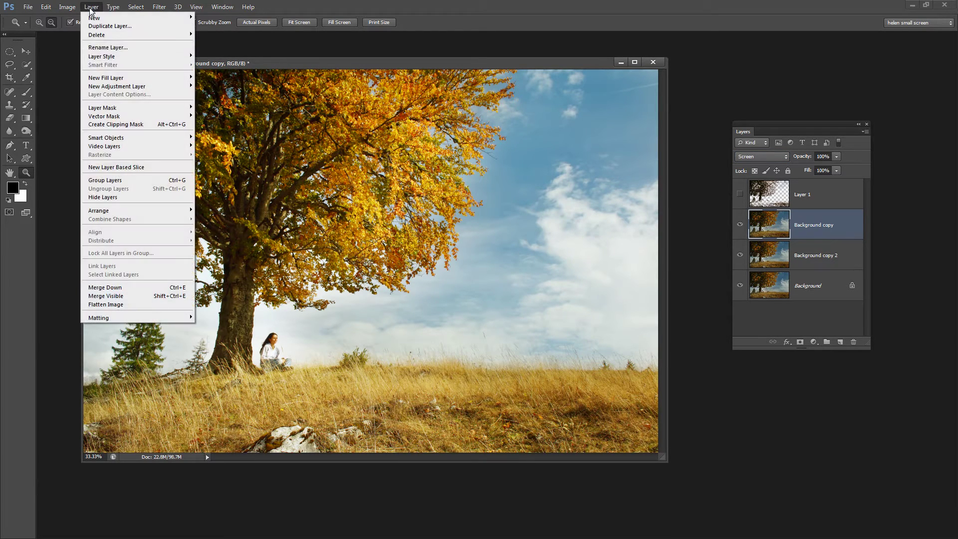
Step: Merge the Screen copy down into Background copy 2 and check the result
left_click(145, 290)
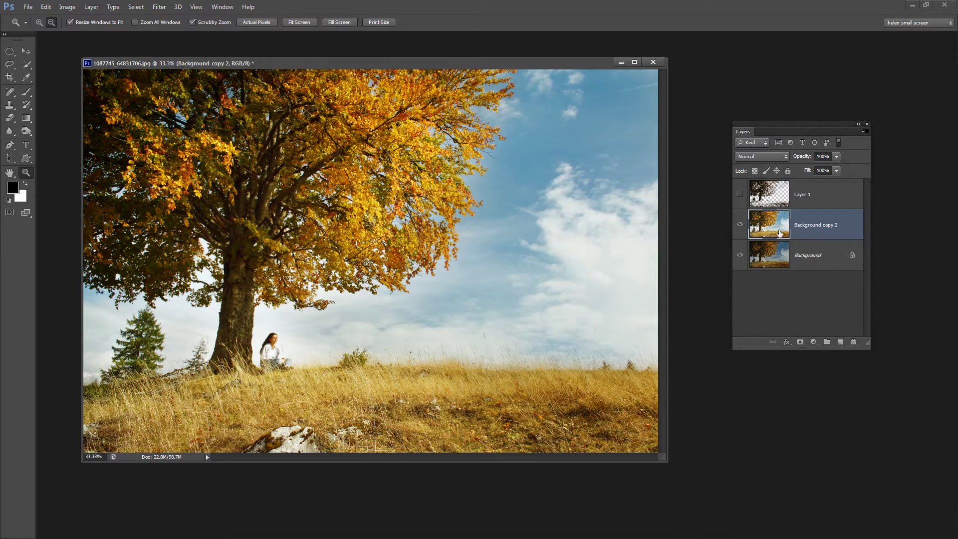
left_click(739, 225)
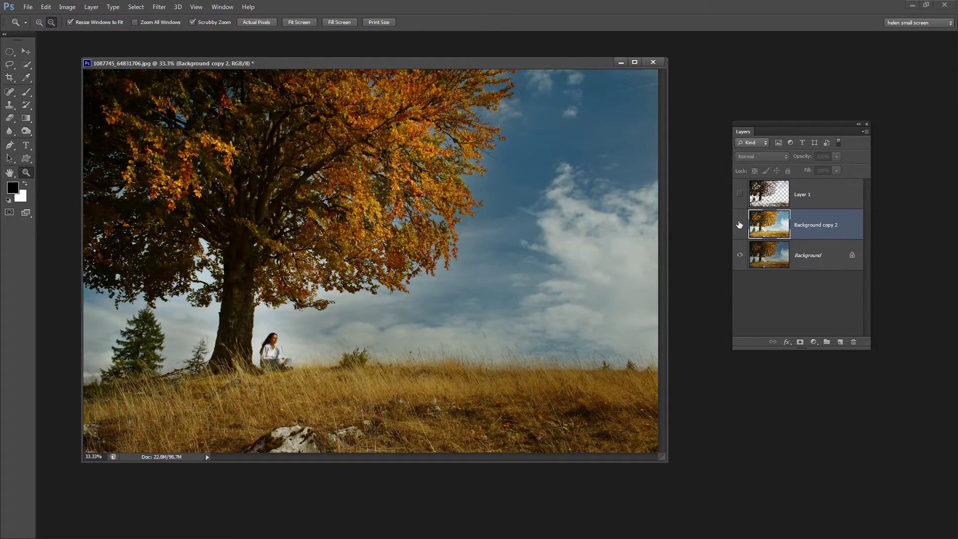
left_click(740, 225)
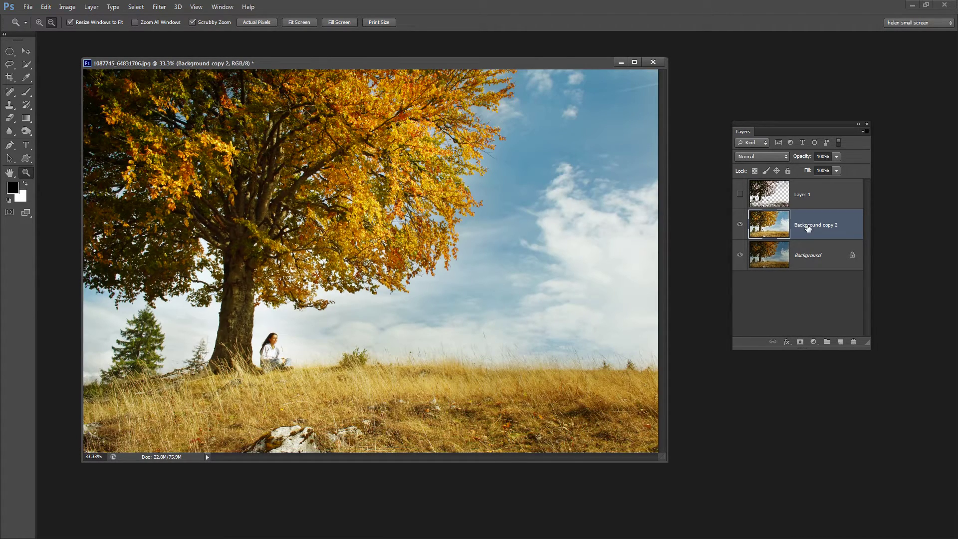
Step: Duplicate Background copy 2 as Background copy 3
right_click(809, 222)
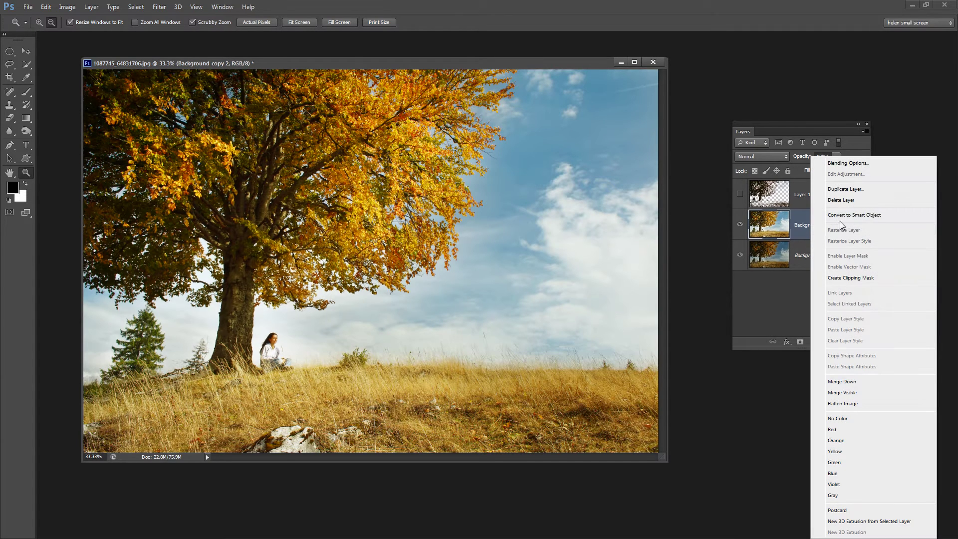
left_click(838, 189)
left_click(755, 322)
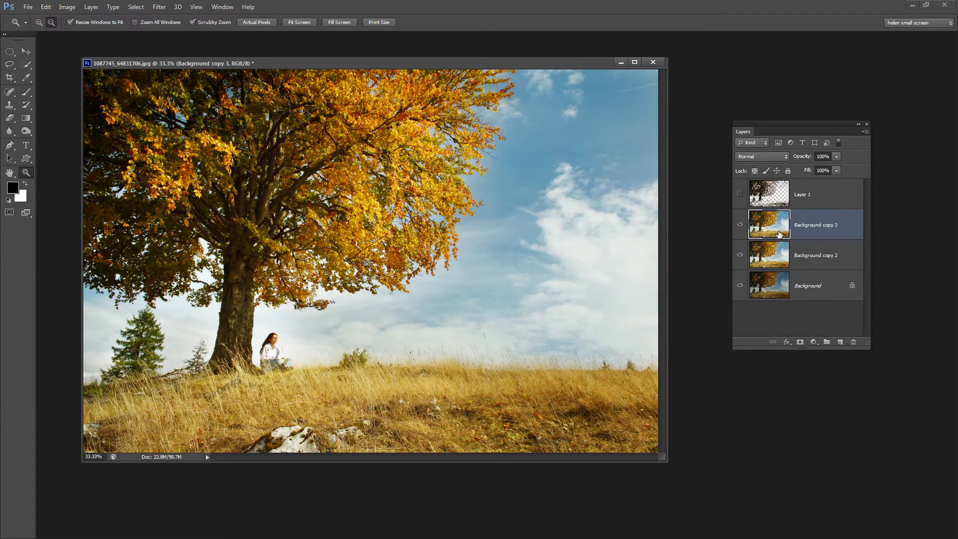
Step: Change Background copy 3's blend mode to Multiply
left_click(755, 158)
left_click(760, 201)
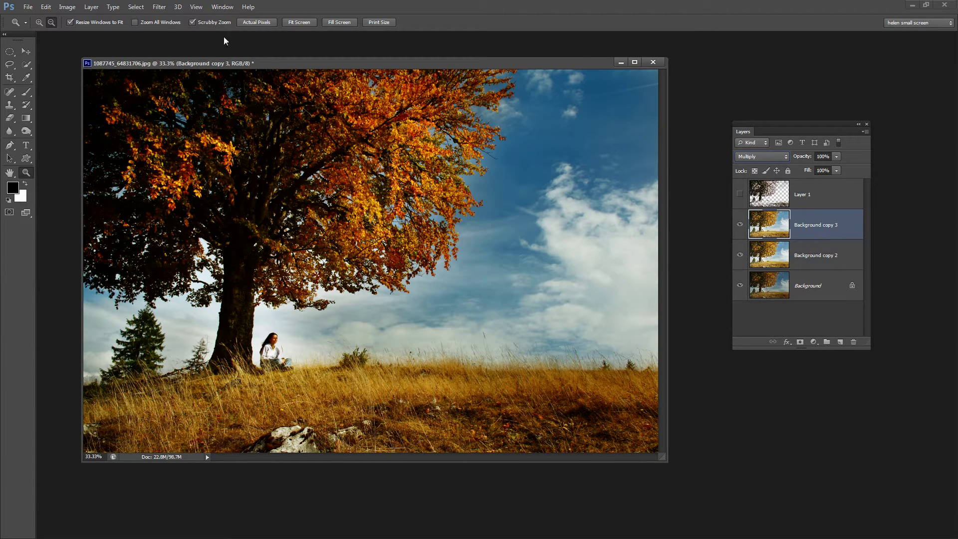
Step: Apply a 12.7-pixel Gaussian Blur to Background copy 3
left_click(159, 8)
mouse_move(163, 99)
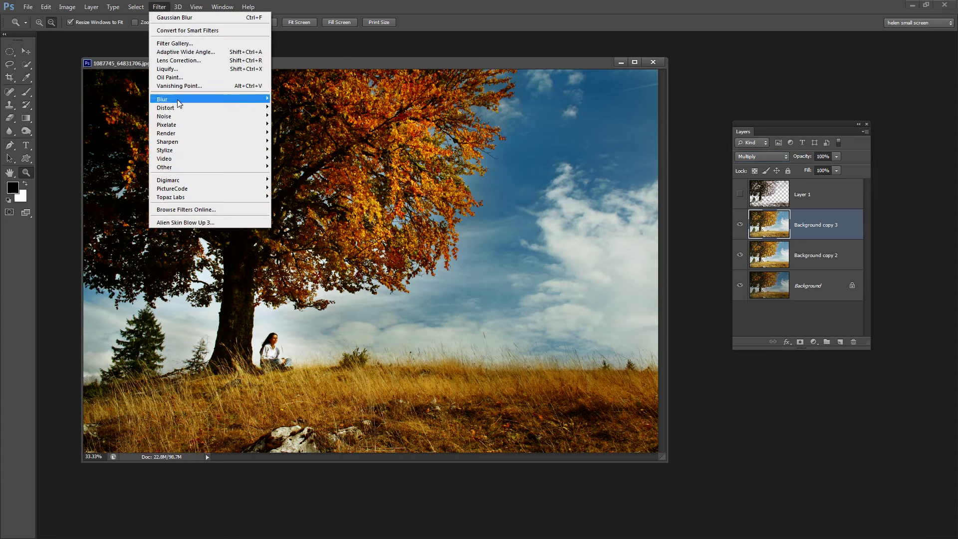
left_click(114, 162)
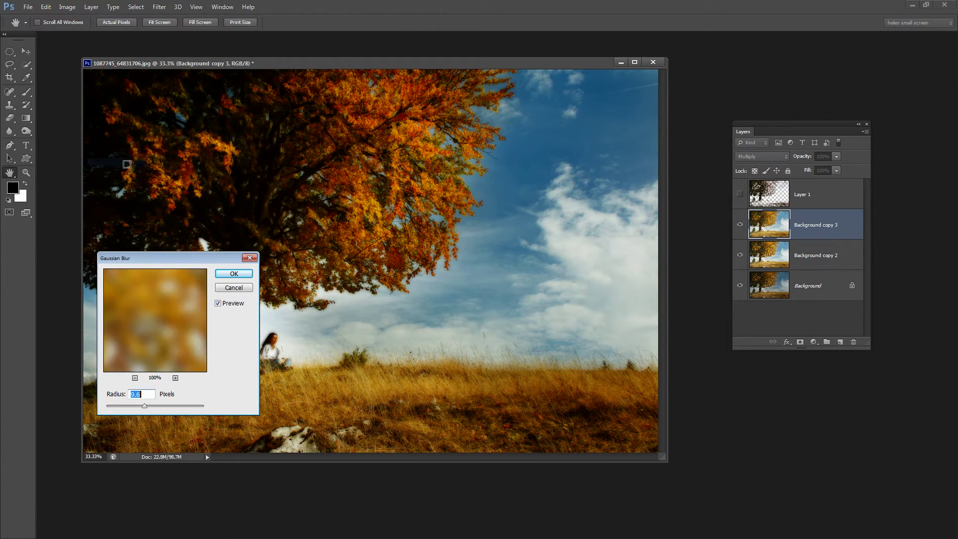
left_click_drag(142, 407, 145, 407)
left_click(146, 409)
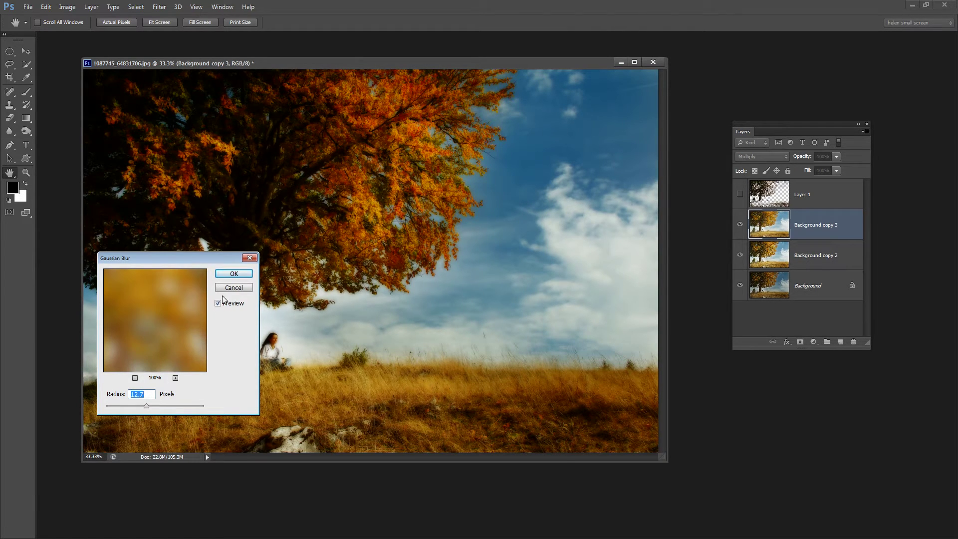
left_click_drag(186, 258, 551, 275)
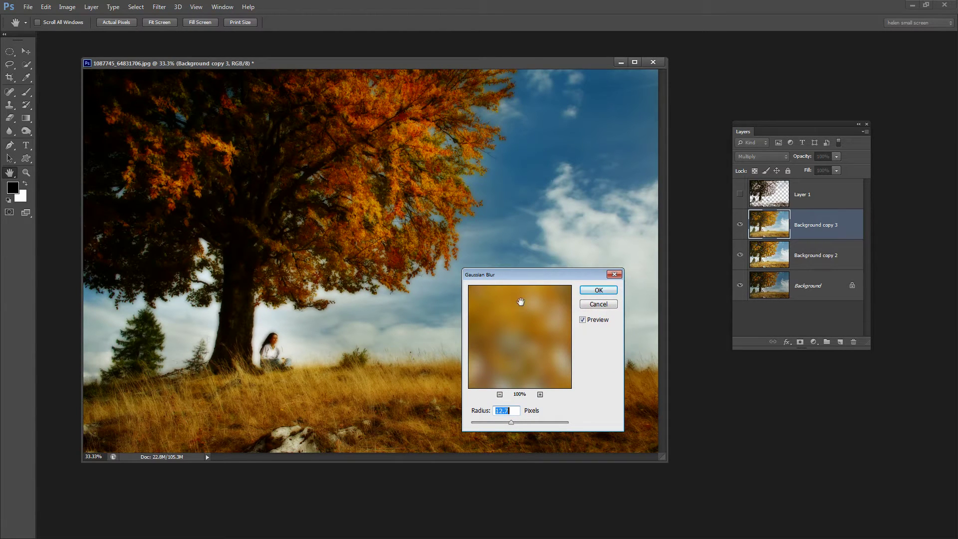
left_click(598, 290)
key("z")
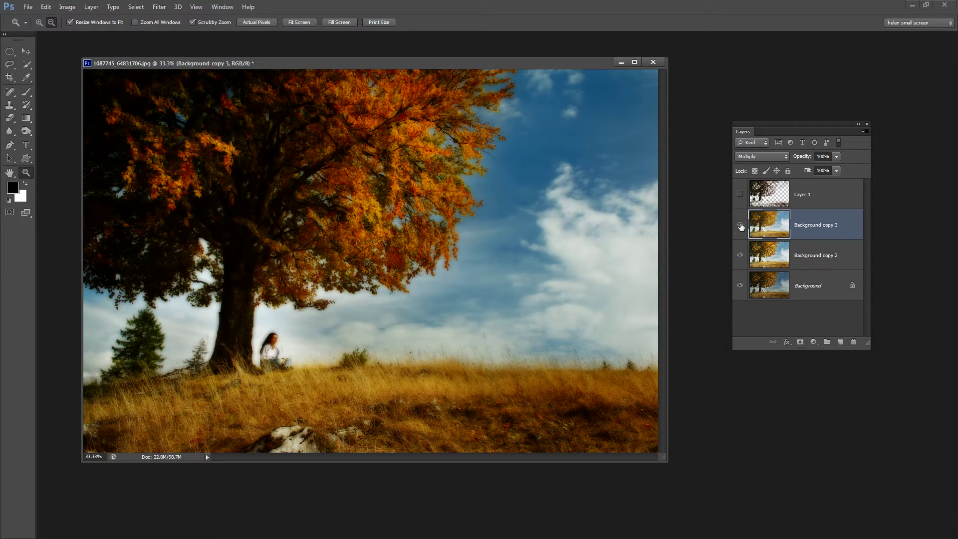
left_click(741, 226)
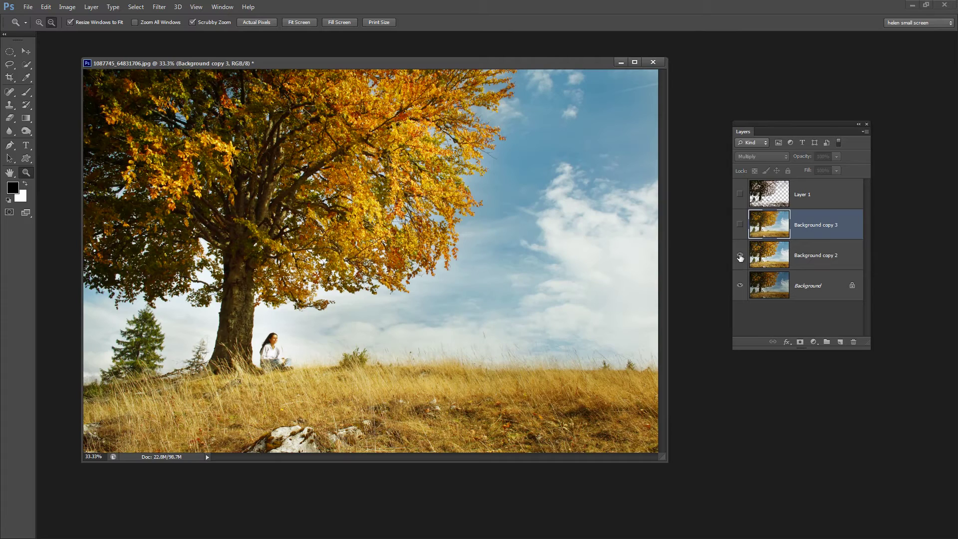
left_click(740, 257)
left_click(739, 255)
left_click(740, 225)
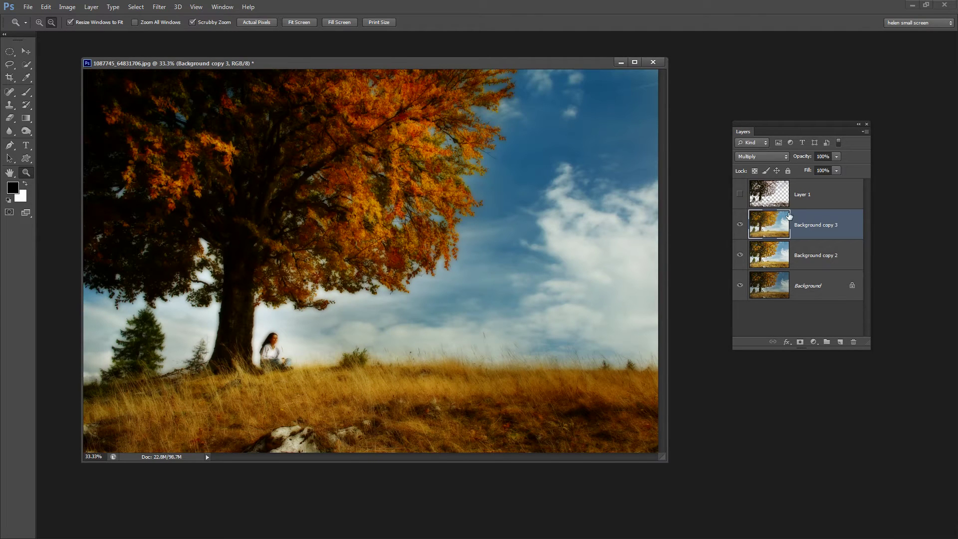
left_click(798, 196)
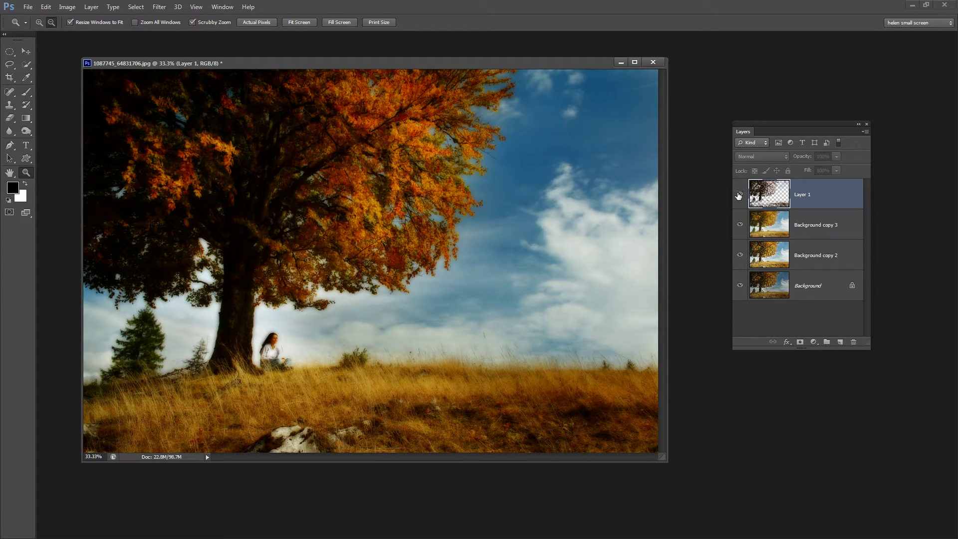
Step: Show Layer 1, blend it in Screen mode at 60% opacity, then hide it
left_click(739, 195)
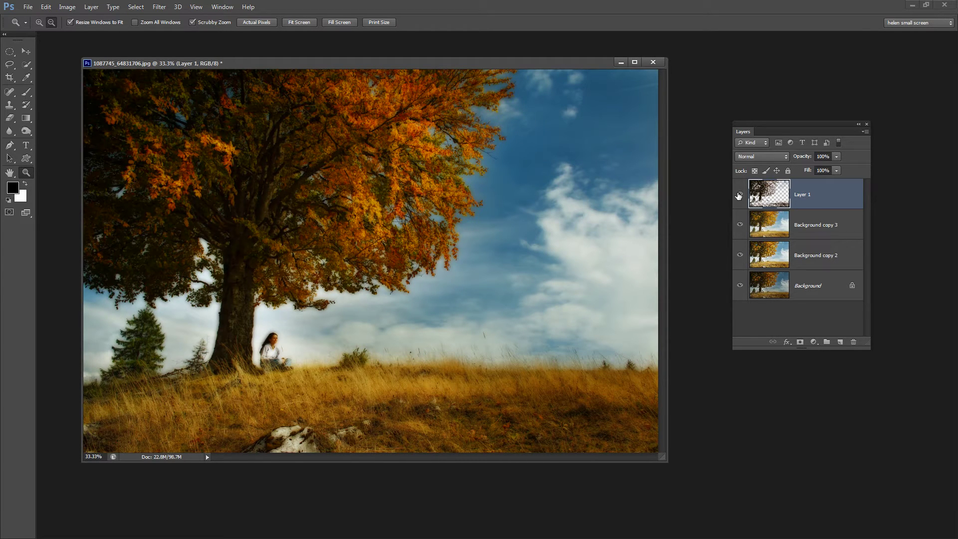
left_click(739, 195)
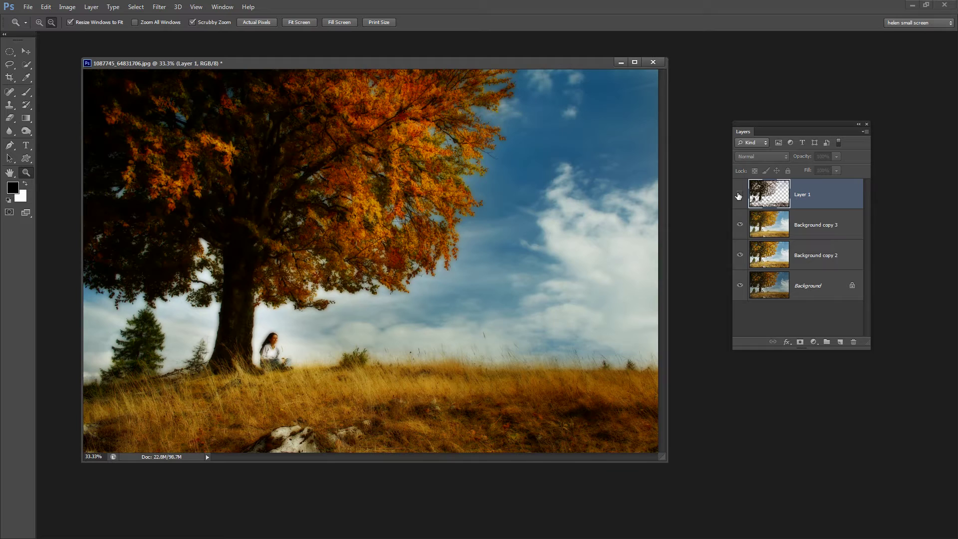
left_click(739, 195)
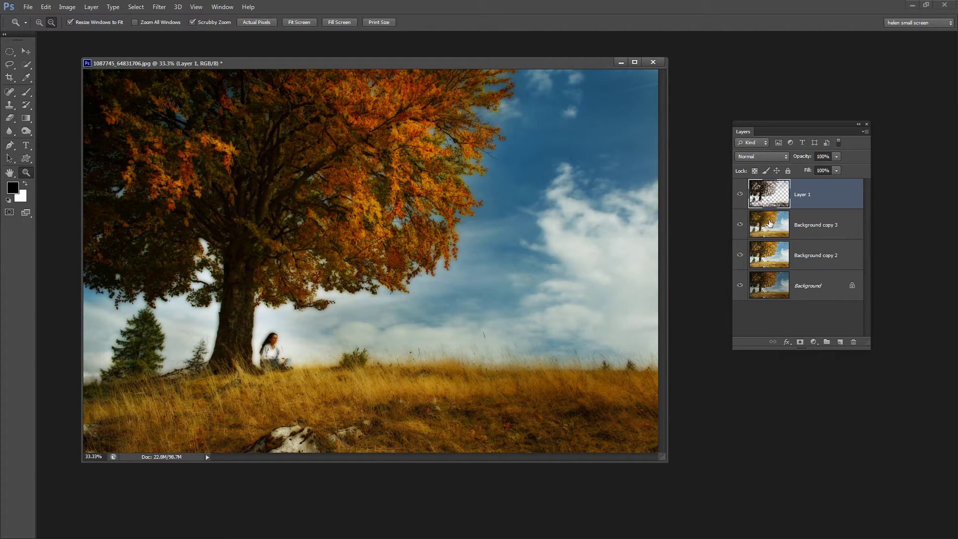
left_click(772, 157)
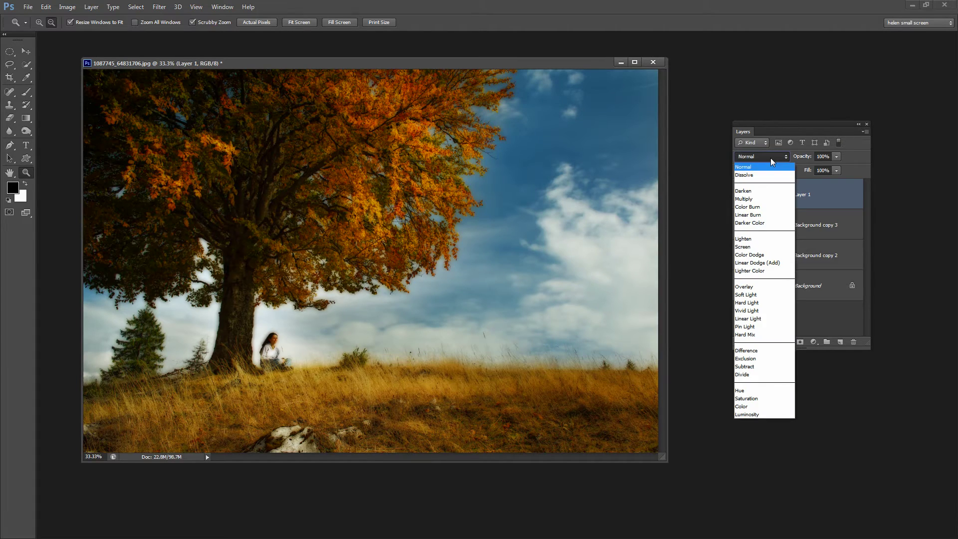
left_click(750, 247)
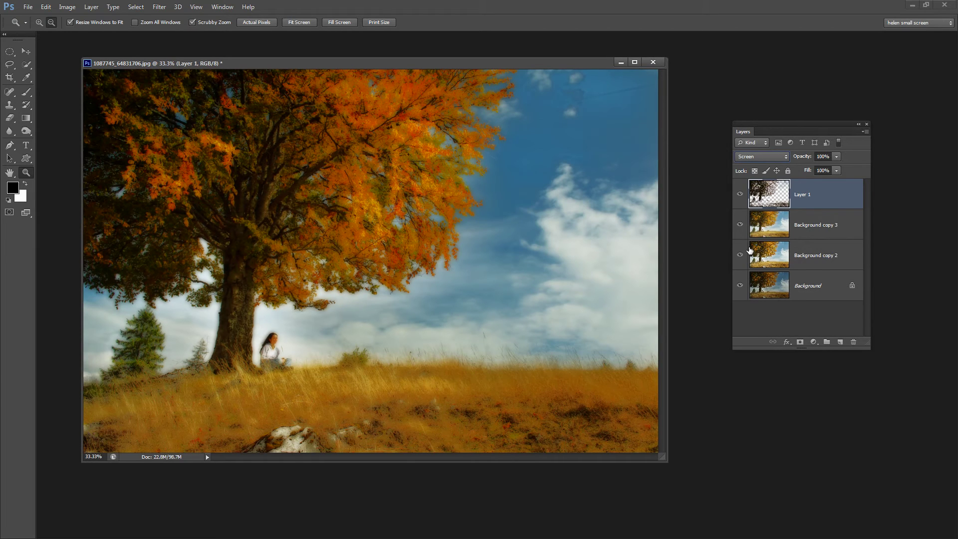
left_click_drag(790, 158, 784, 162)
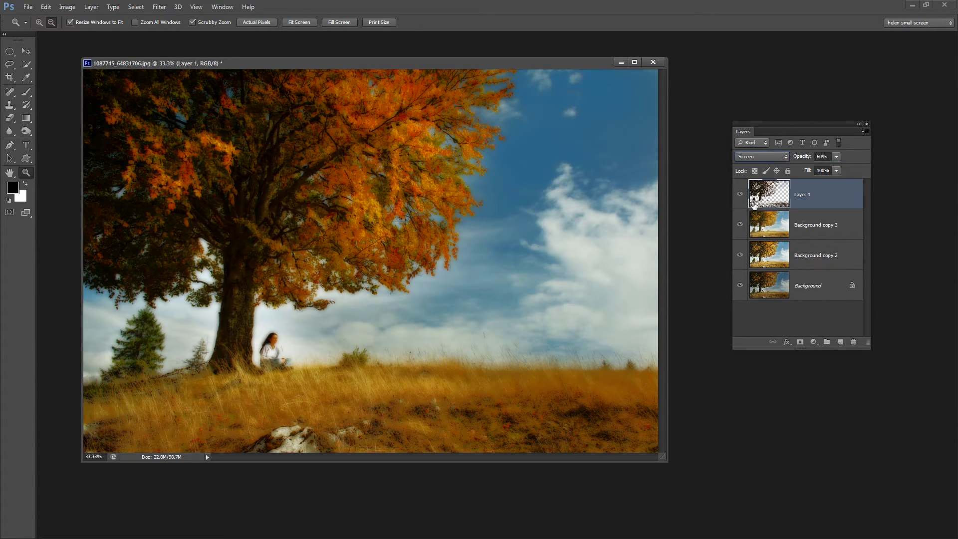
left_click(739, 194)
Step: Hide Background copy 3 and copy 2 to compare, then show them and Layer 1 again
left_click(740, 225)
left_click(740, 255)
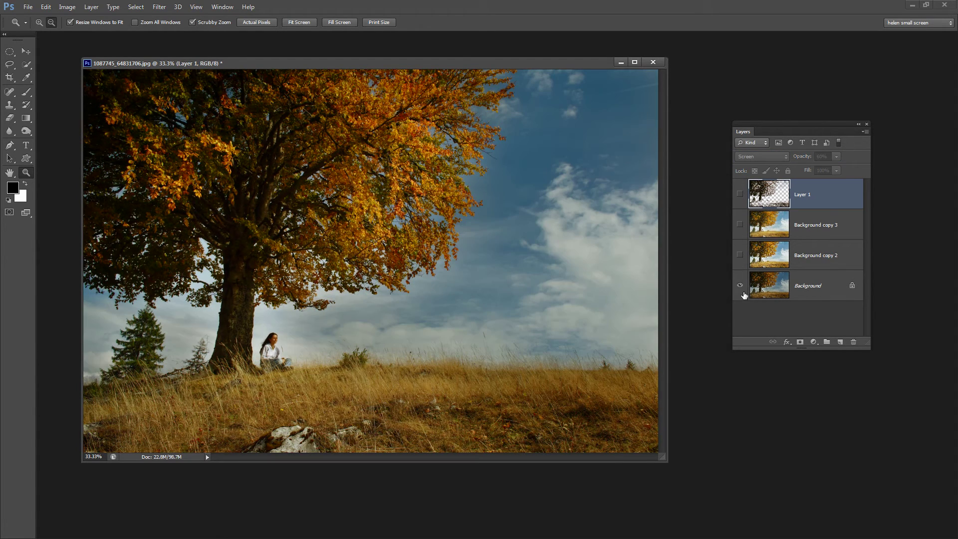
left_click(740, 255)
left_click(740, 225)
left_click(739, 194)
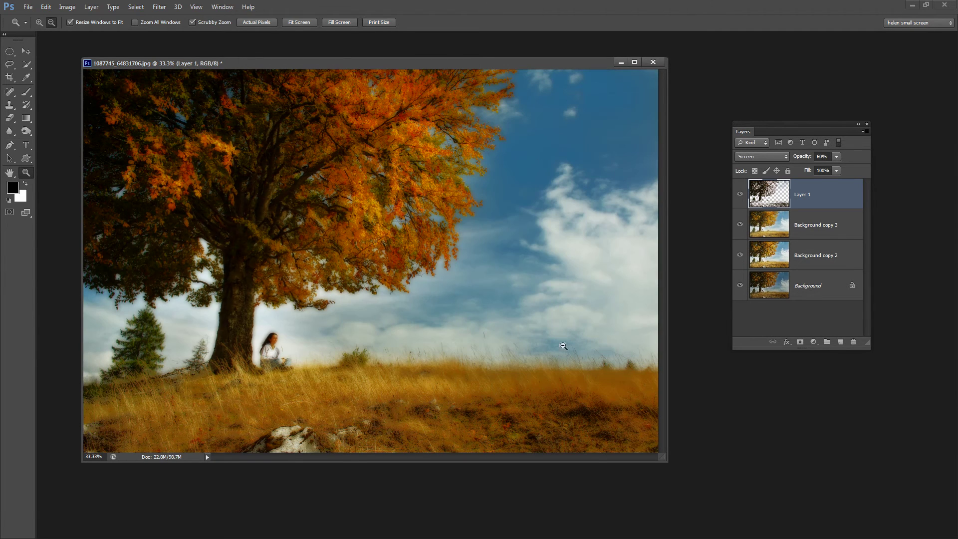